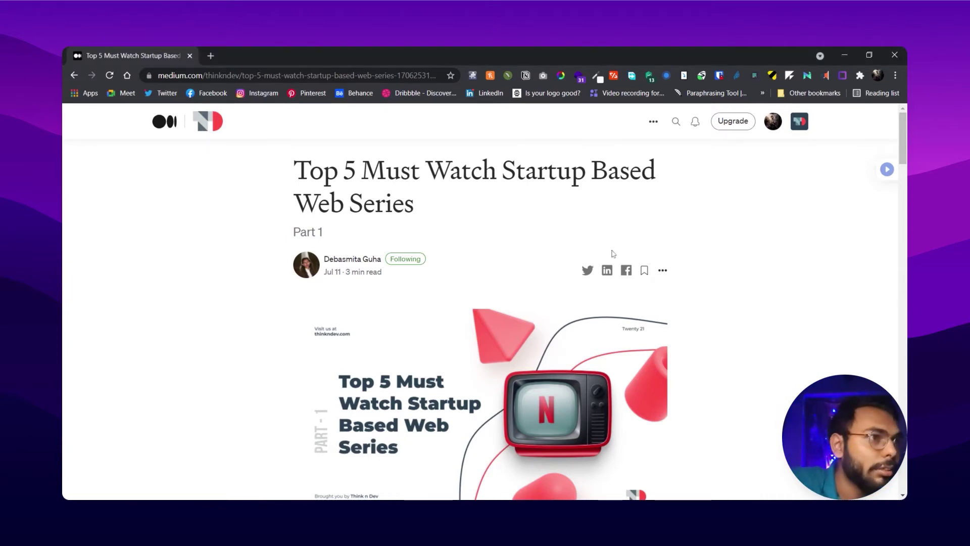
Expand the floating text-to-speech player, open the article in its text-only reading view and skim the extracted text.
mouse_move(889, 173)
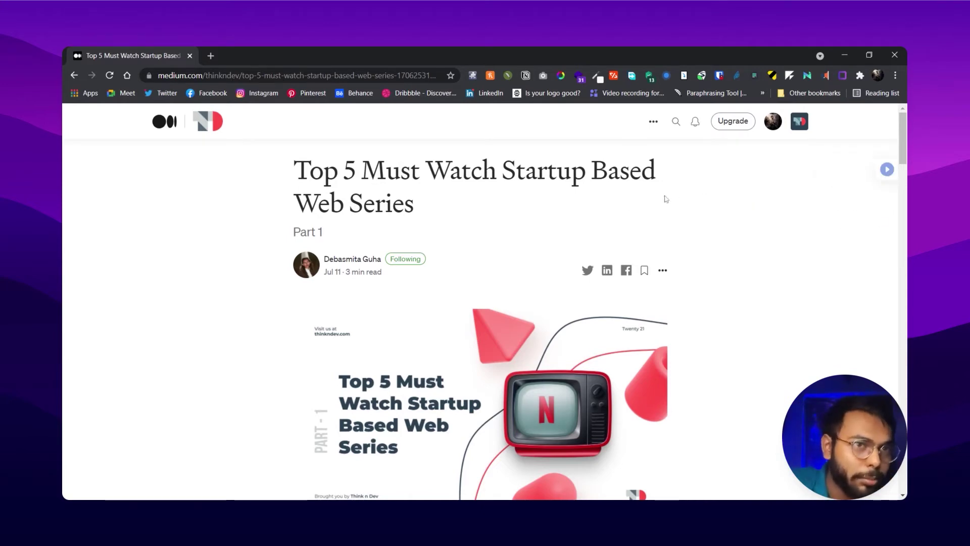
scroll(232, 167, down, 2)
scroll(231, 176, up, 2)
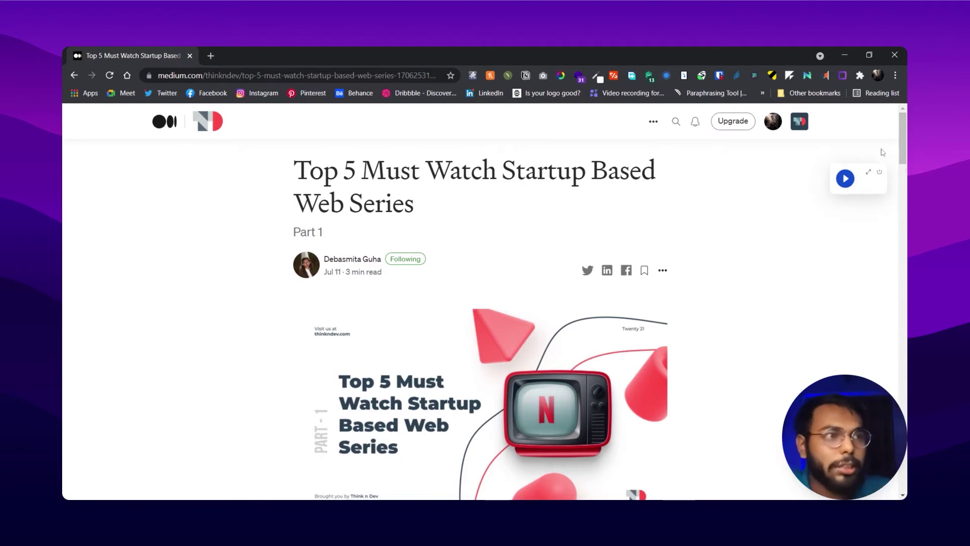
click(867, 175)
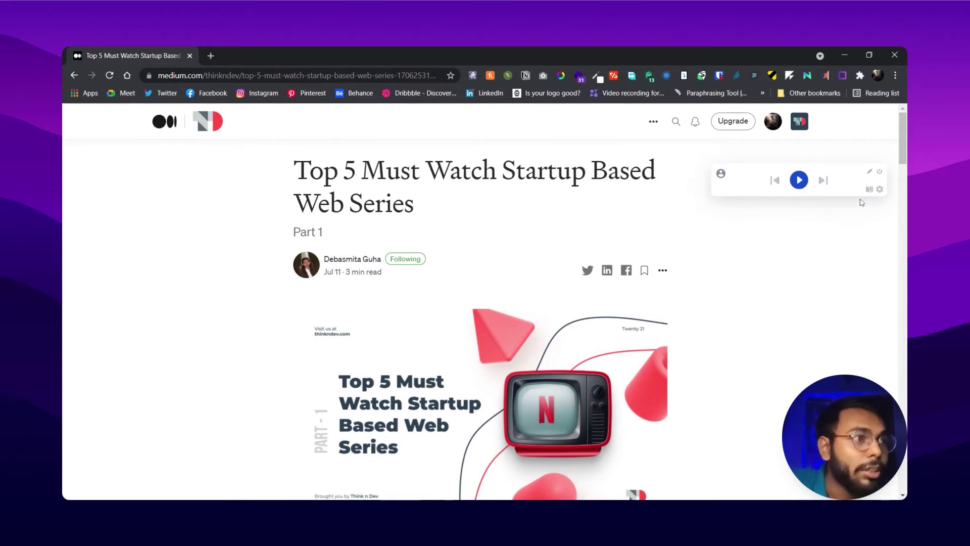
click(869, 190)
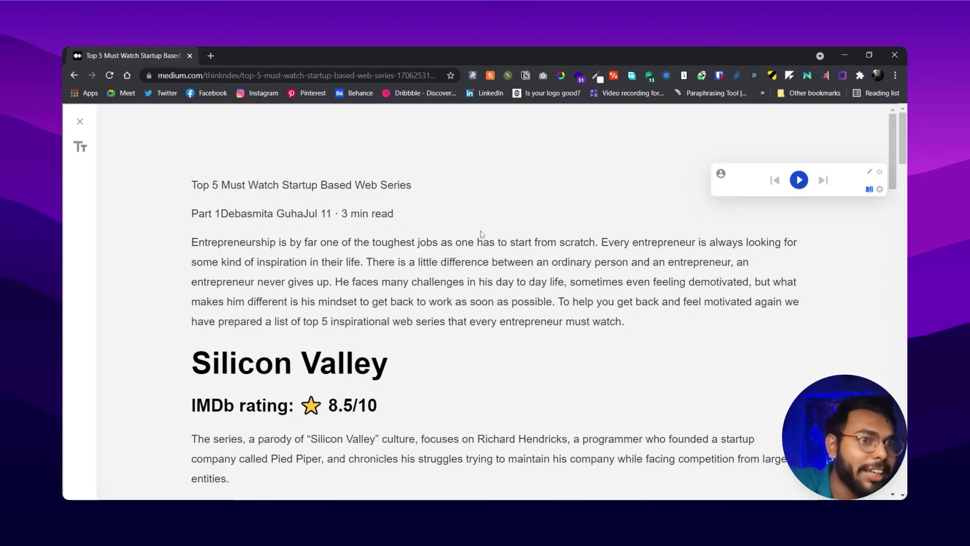
scroll(474, 233, down, 4)
scroll(475, 233, up, 4)
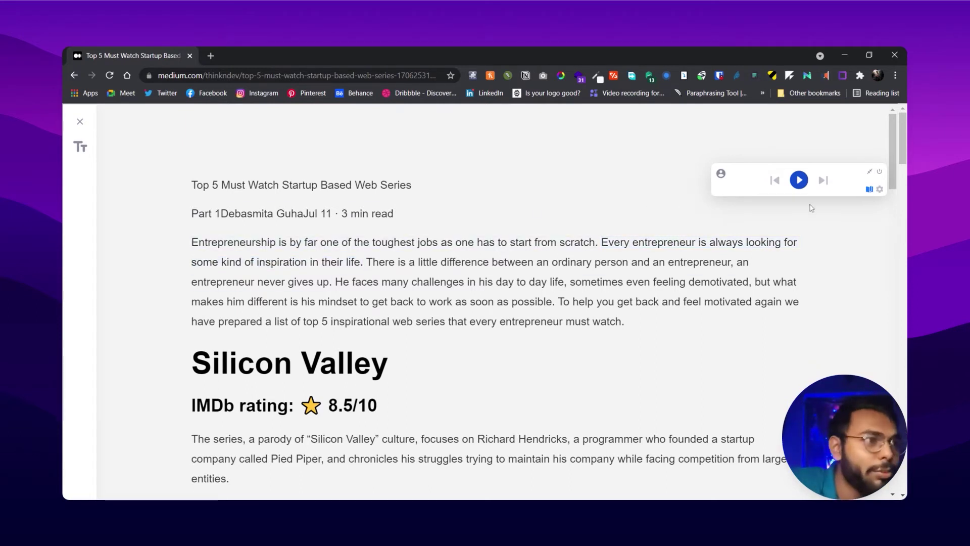
Open the player's settings and look through the Free, Premium and Plus voice lists.
click(880, 189)
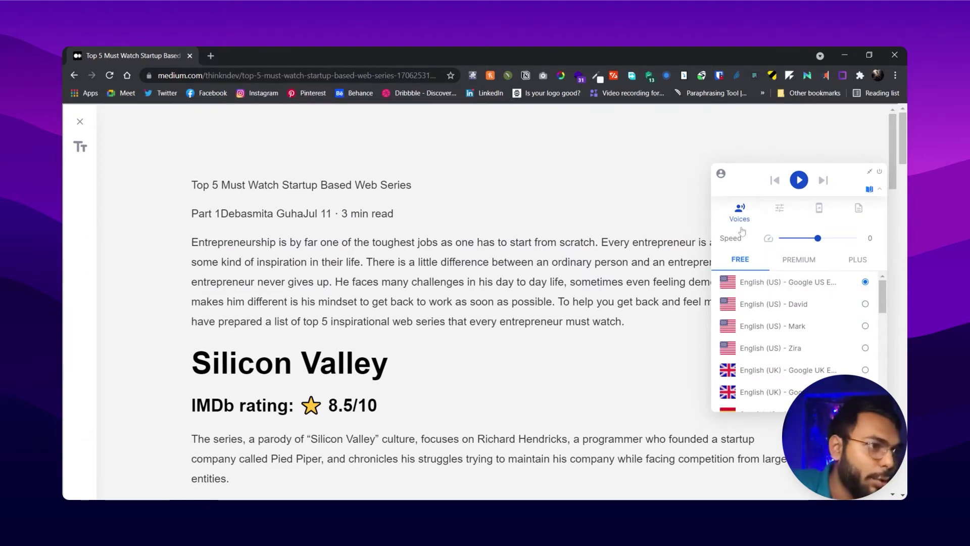
scroll(794, 326, down, 1)
scroll(793, 326, up, 1)
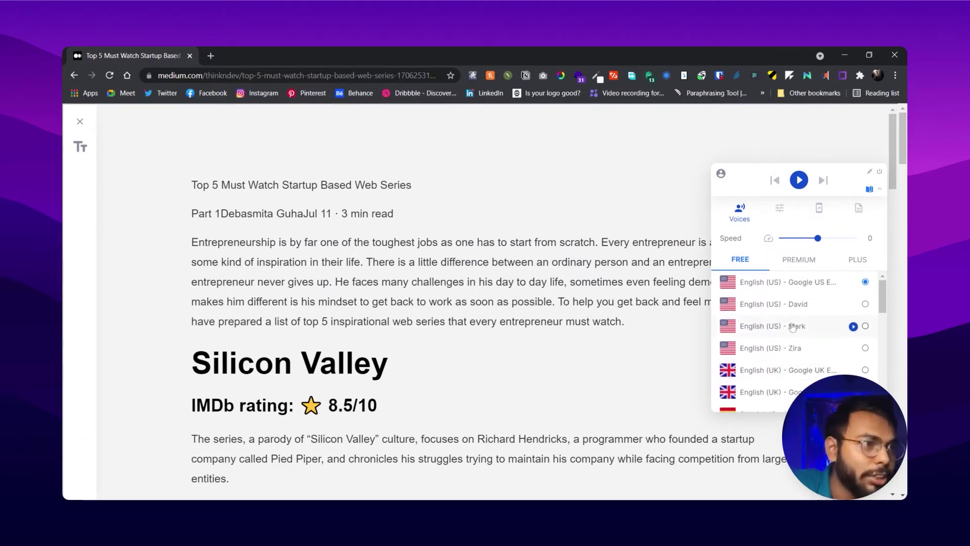
click(799, 259)
click(857, 259)
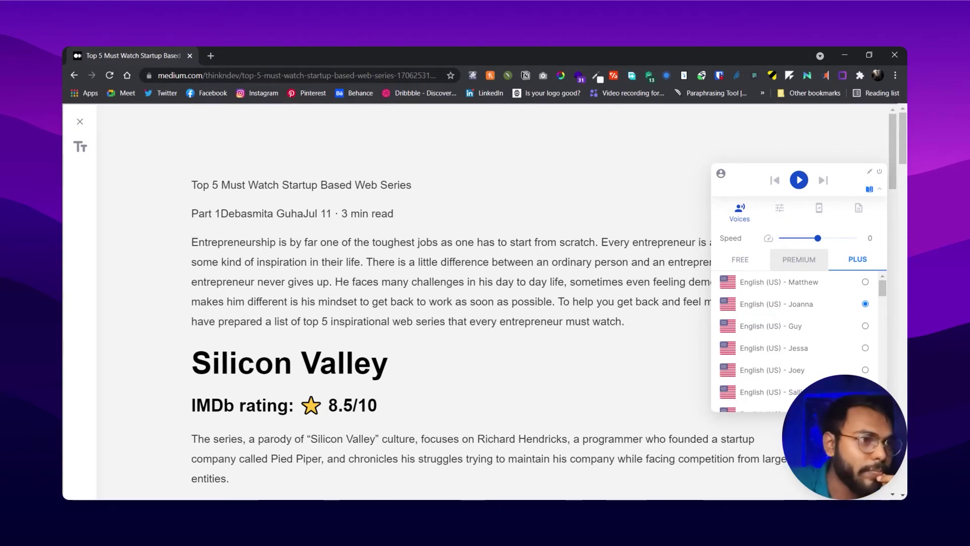
click(741, 259)
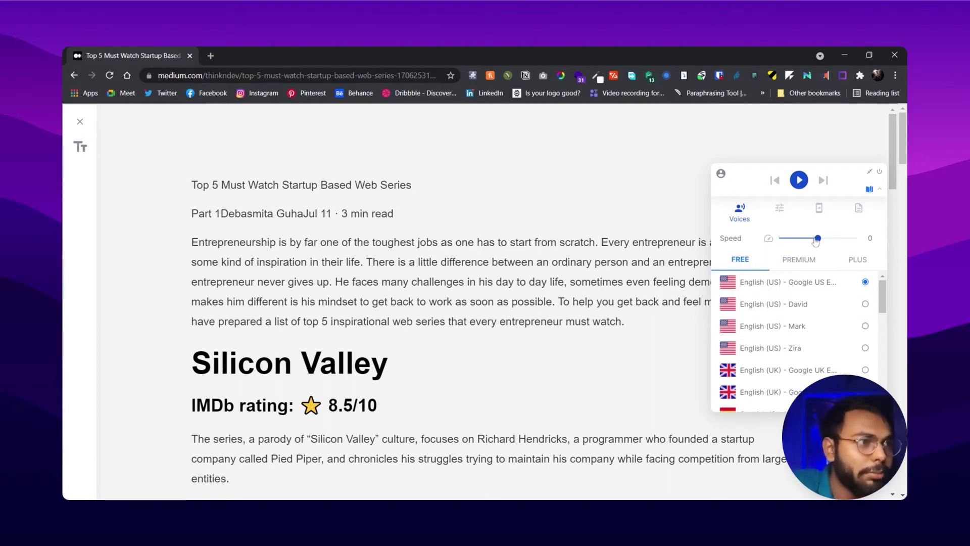
Try the reader's Dark Mode in the Tune Reader settings and switch it back off.
click(780, 209)
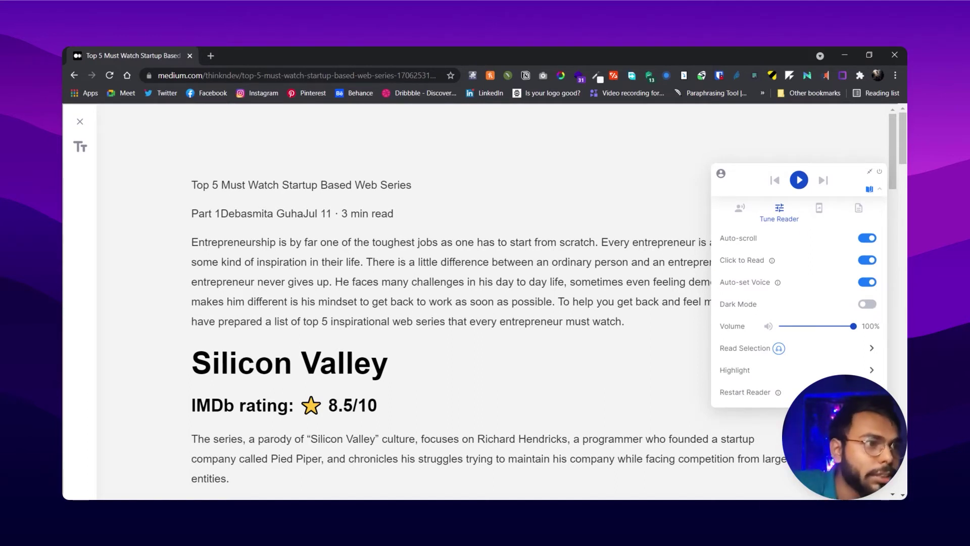
click(869, 305)
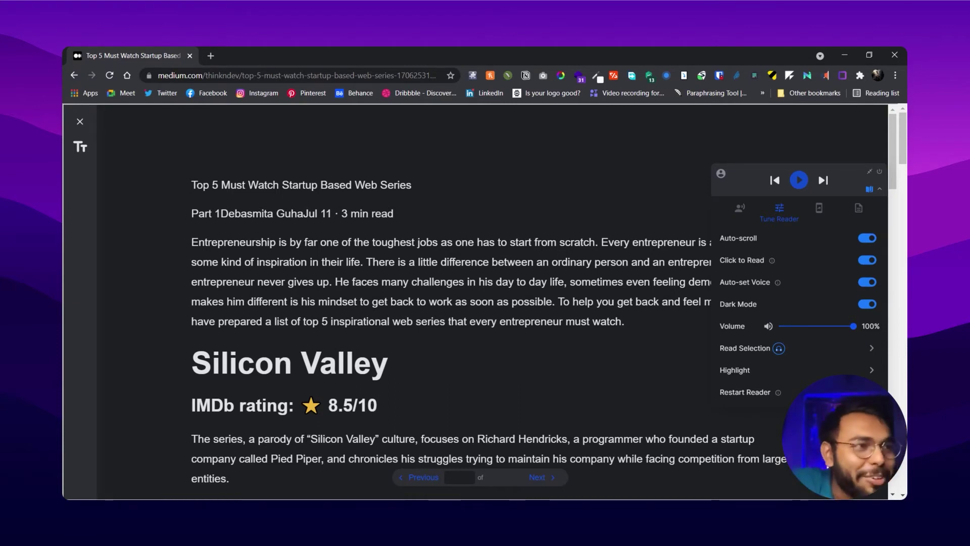
click(867, 304)
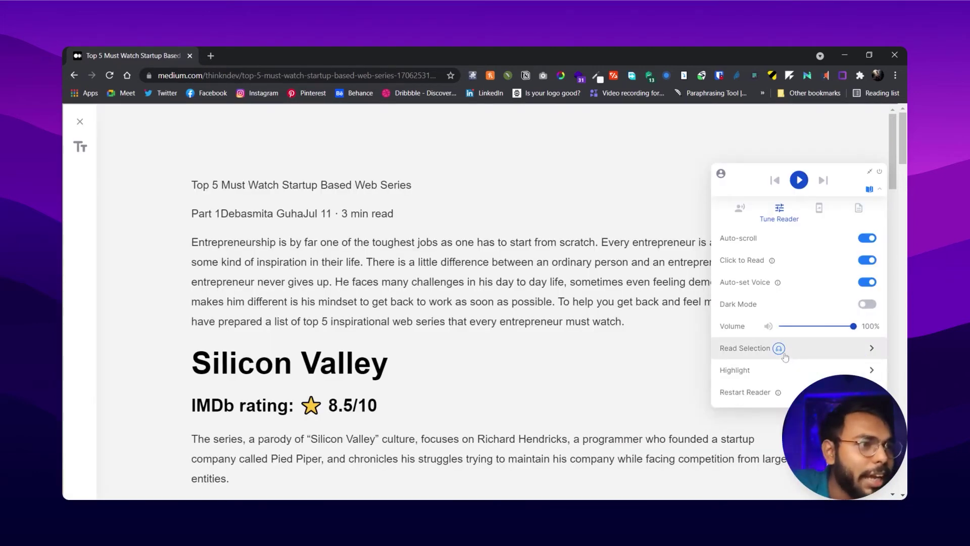
Review the Read Selection options for the reader icon and return to the Tune Reader settings.
click(833, 360)
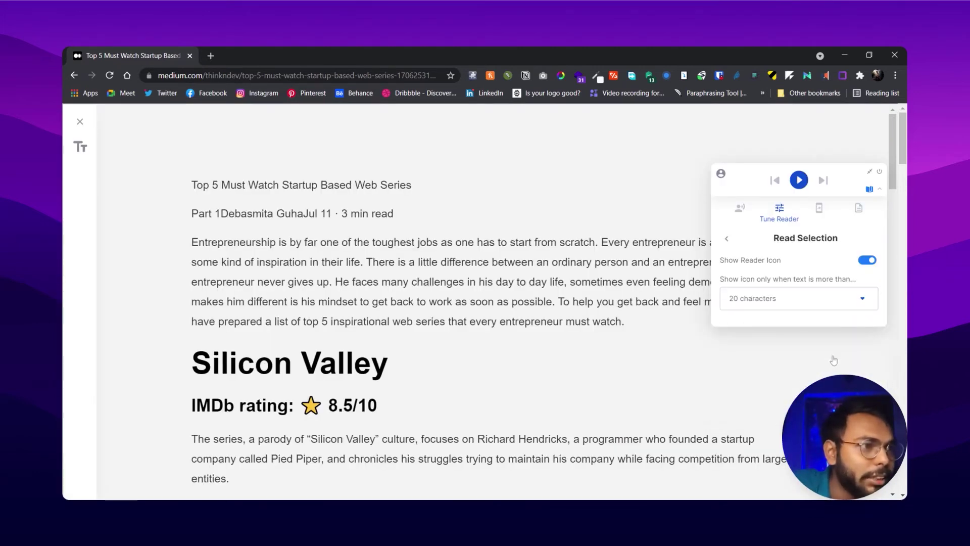
click(725, 240)
click(810, 348)
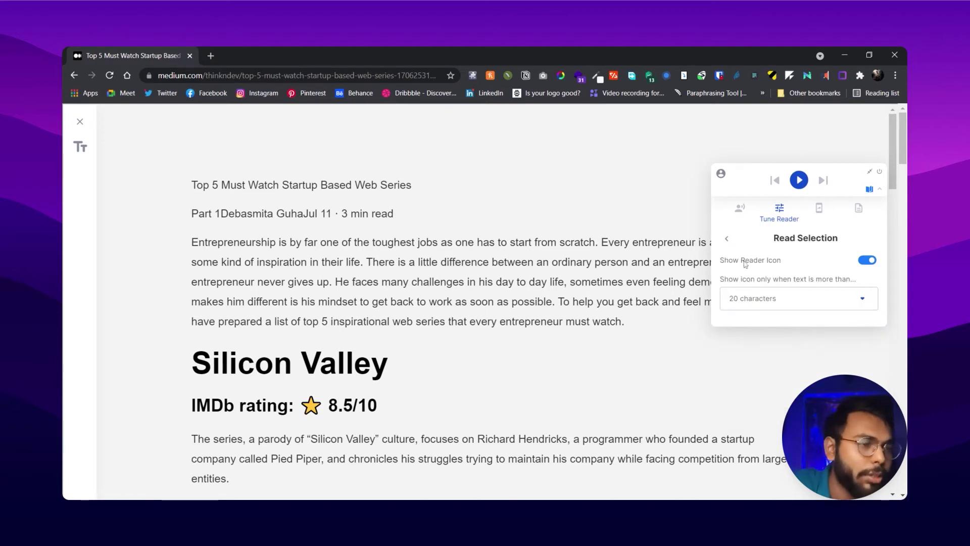
click(728, 240)
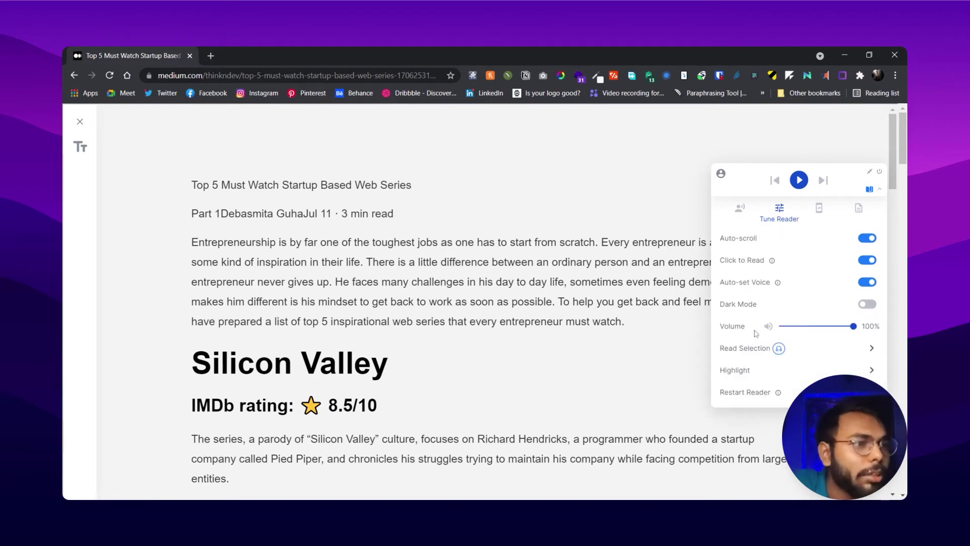
Review the Highlight text options and the available highlight colors, and return to the Tune Reader settings.
click(776, 380)
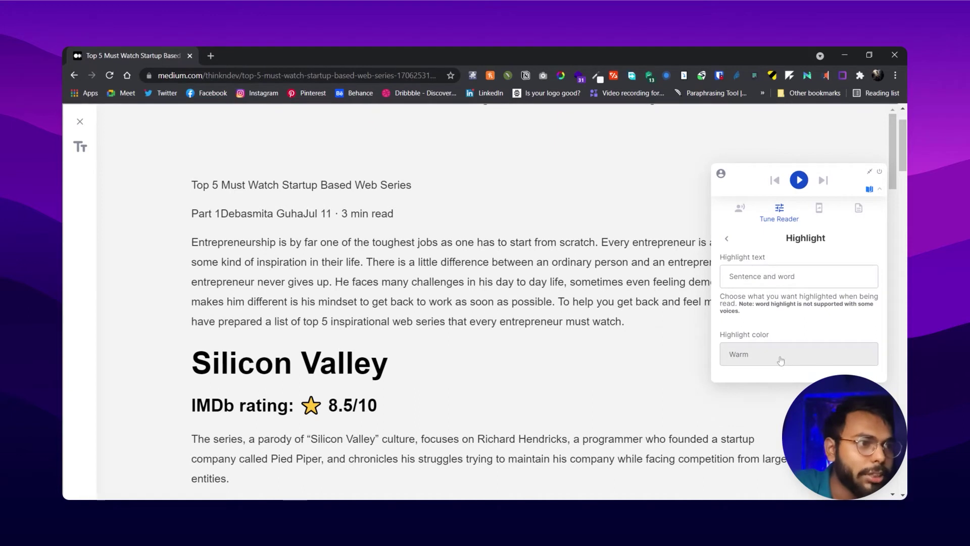
click(781, 360)
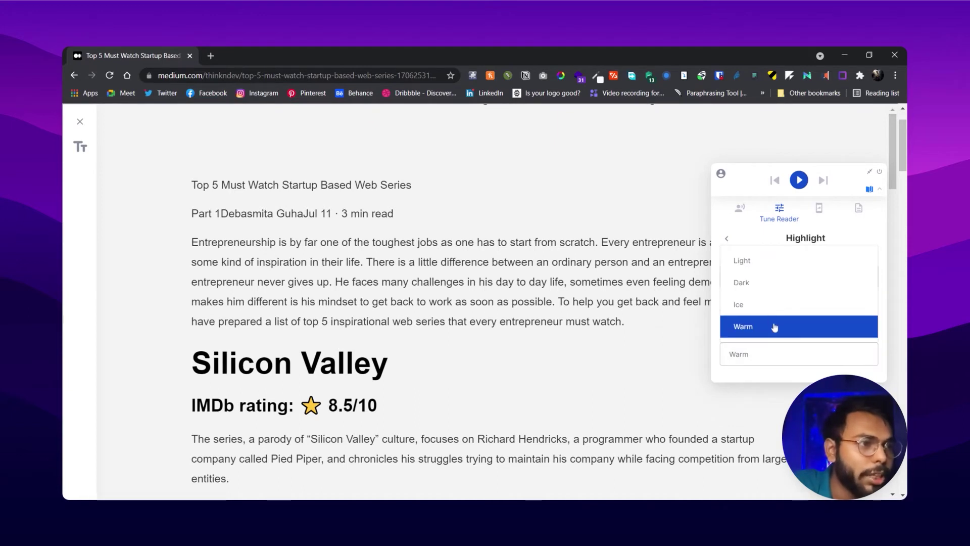
click(727, 238)
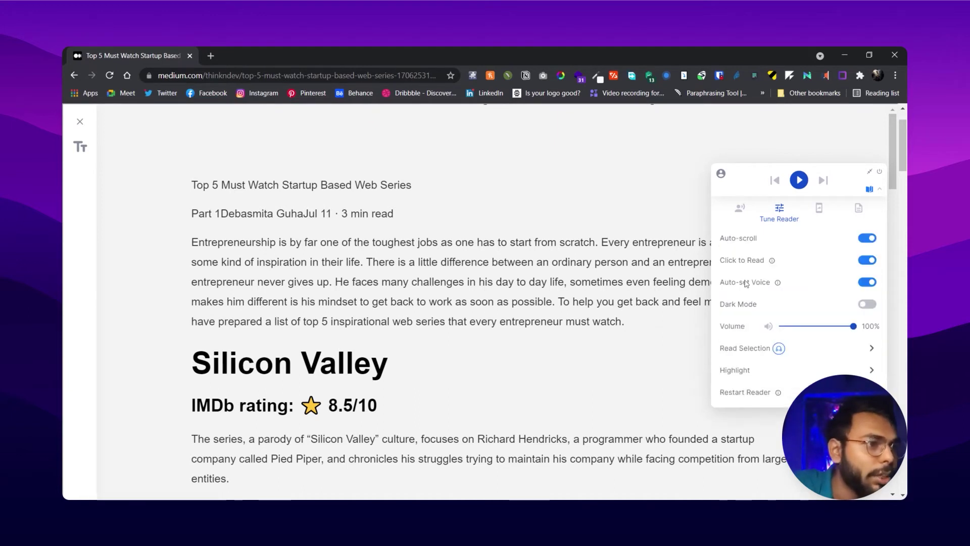
click(785, 379)
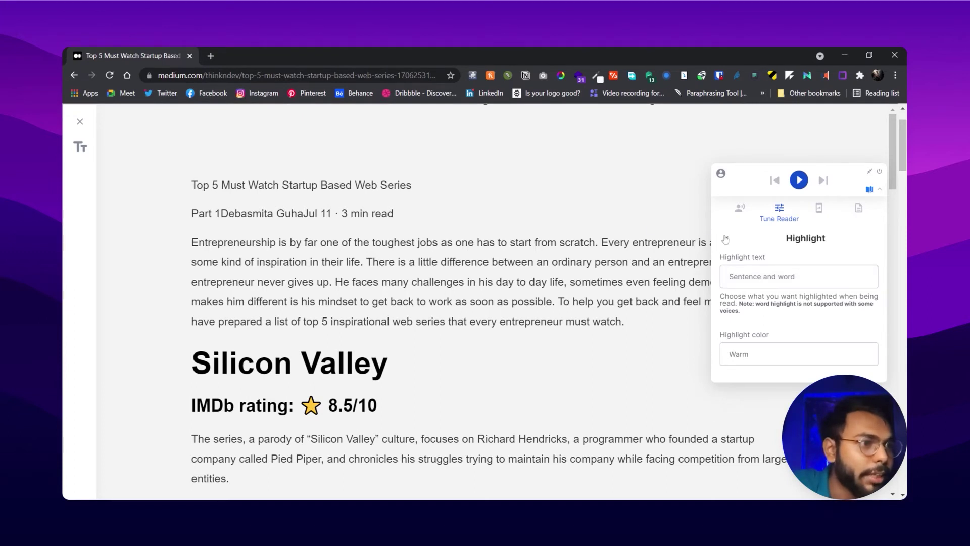
click(727, 239)
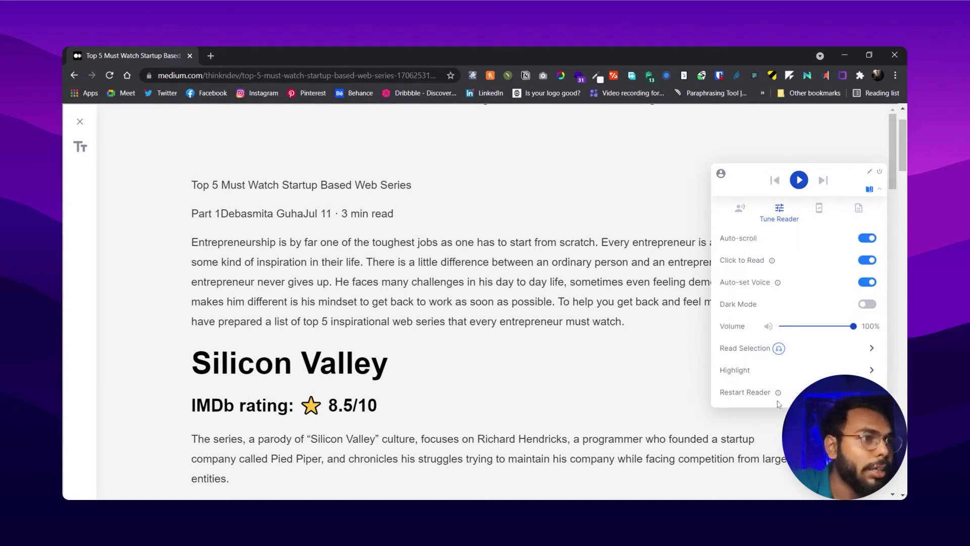
Look at the Save to Mobile and Upload Files options, and return to the Voices settings.
click(819, 209)
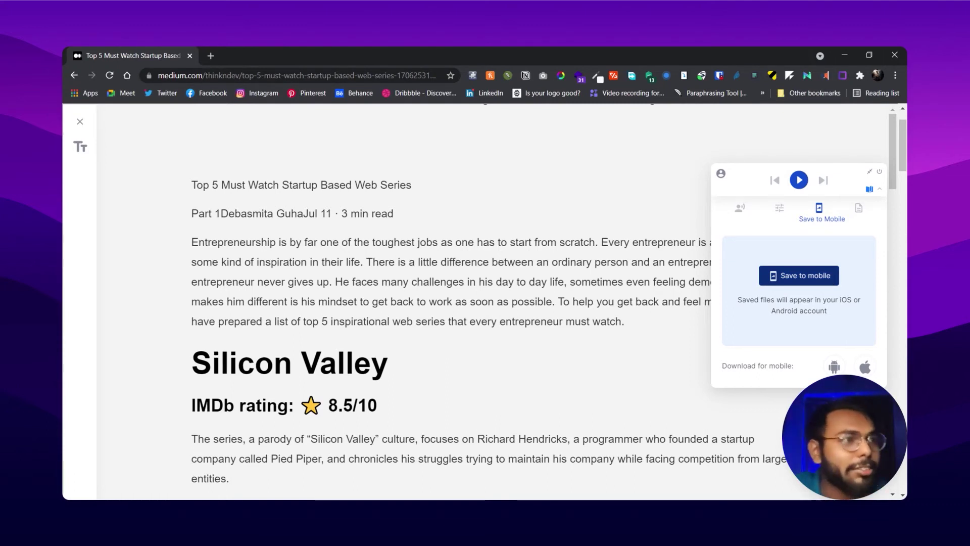
click(859, 209)
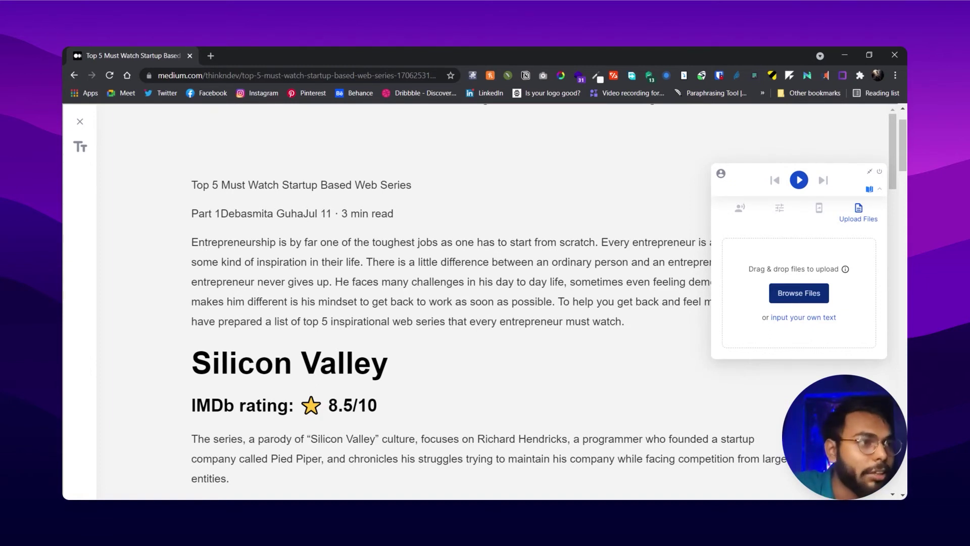
click(742, 207)
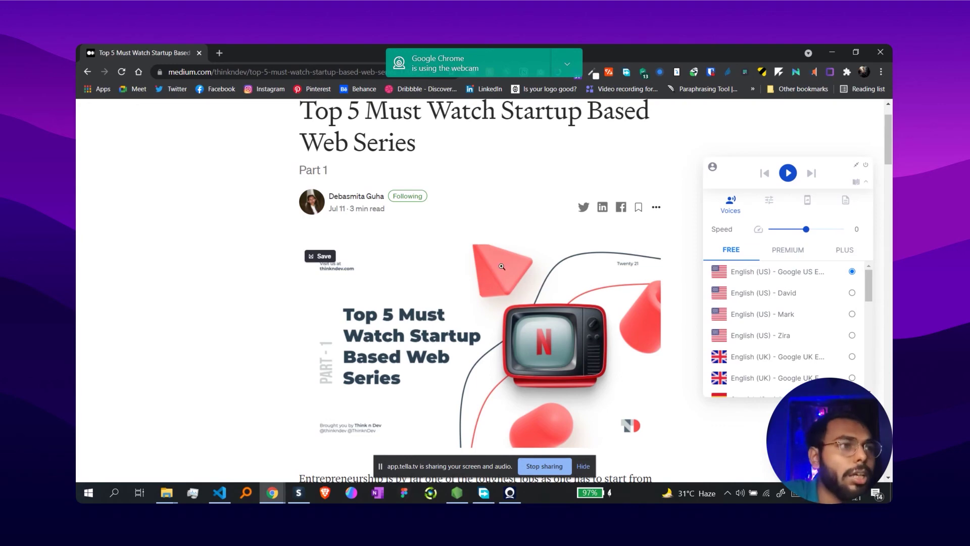
Play the Medium article aloud through its opening sentence and pause the reading.
triple_click(403, 152)
click(414, 214)
scroll(412, 210, up, 1)
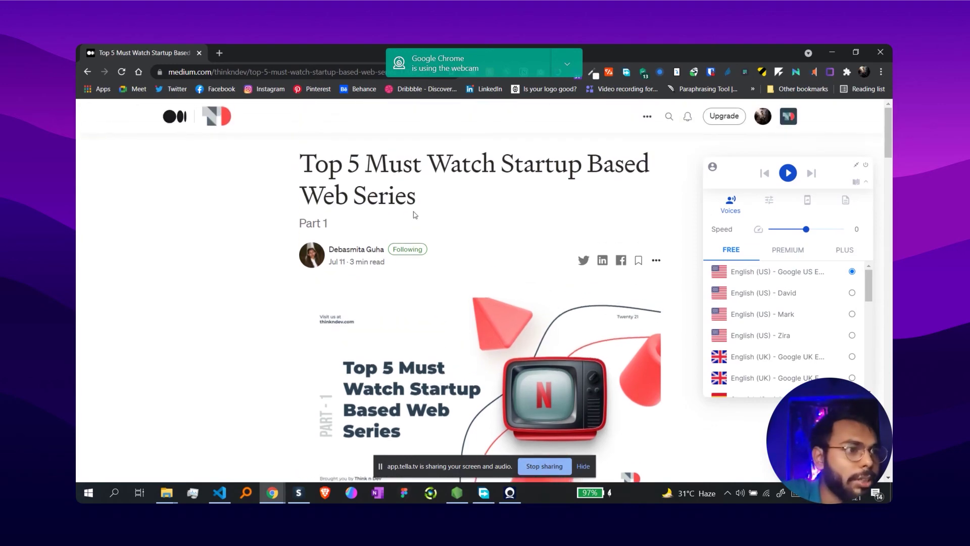
scroll(412, 210, down, 2)
click(785, 174)
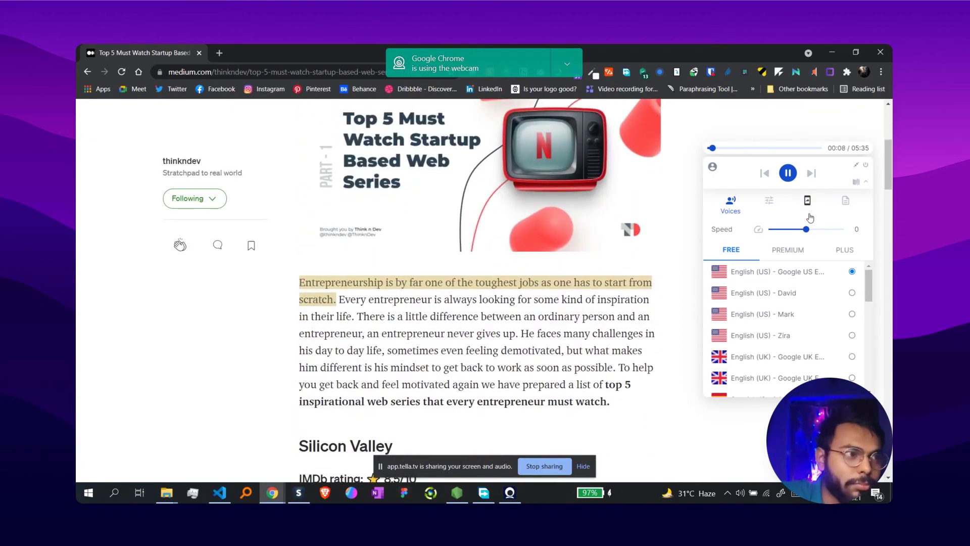
click(788, 174)
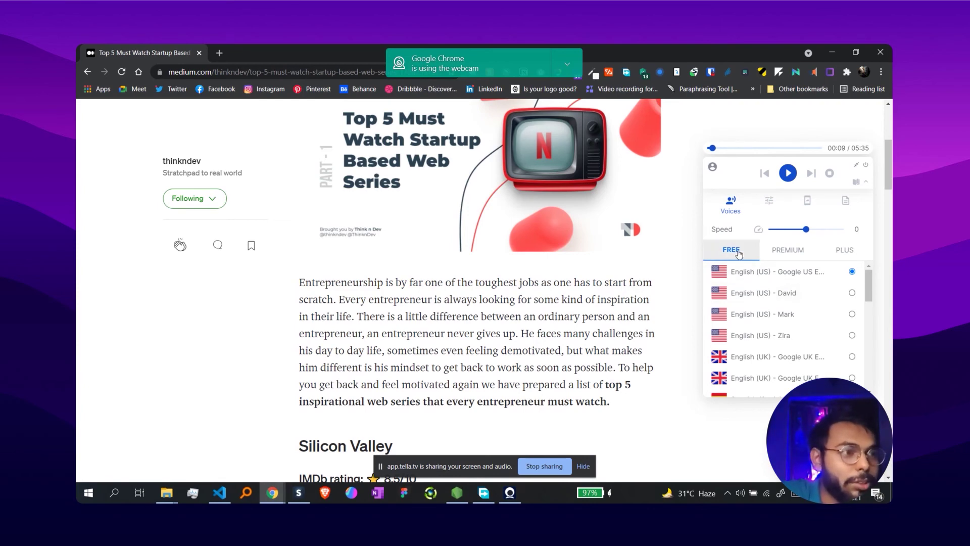
Look through the free voices in the available languages.
scroll(768, 320, down, 2)
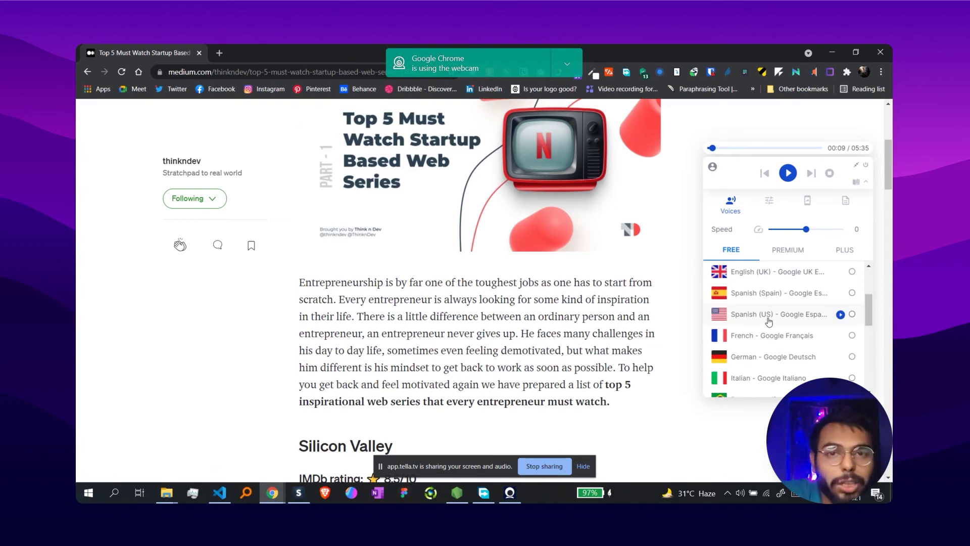
scroll(769, 321, up, 3)
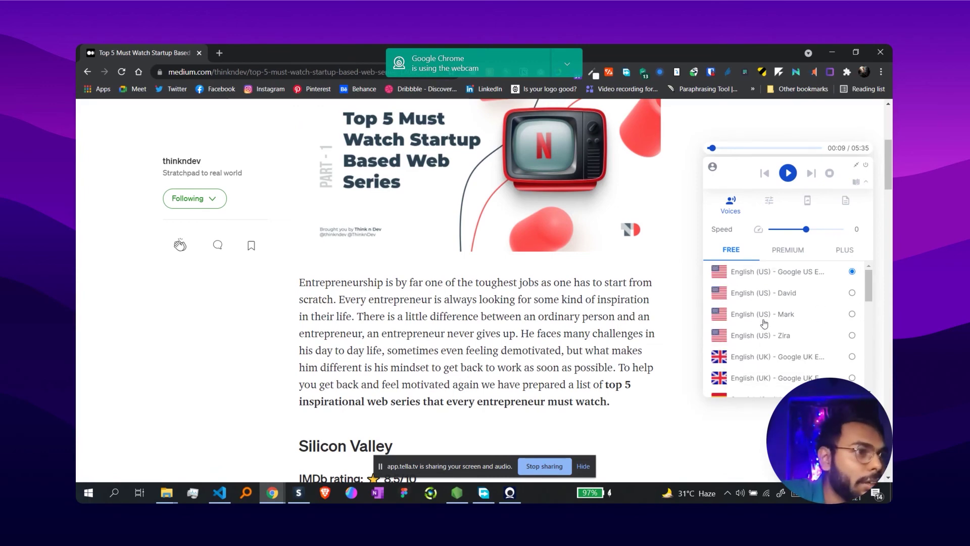